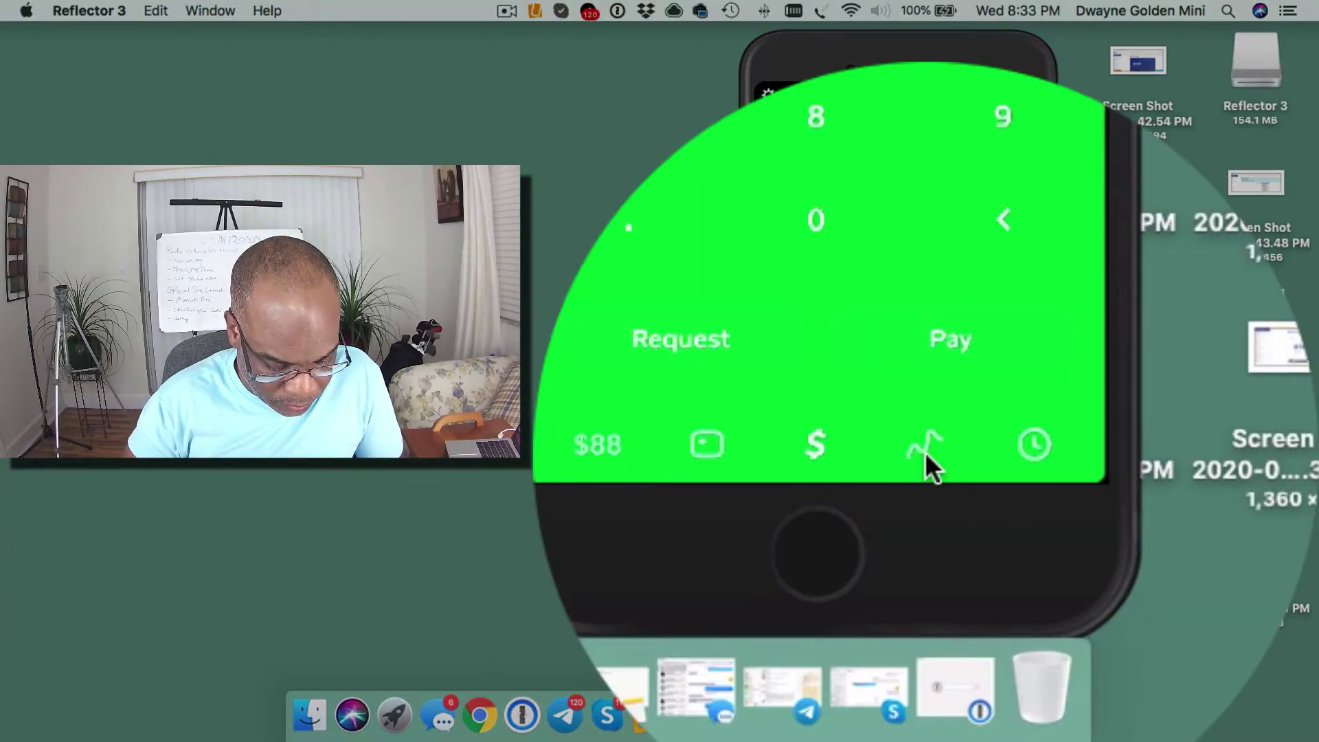
Step: Open Cash App's Bitcoin investing screen and scroll back up to the price chart
{"action": "left_click", "coordinate": [946, 598]}
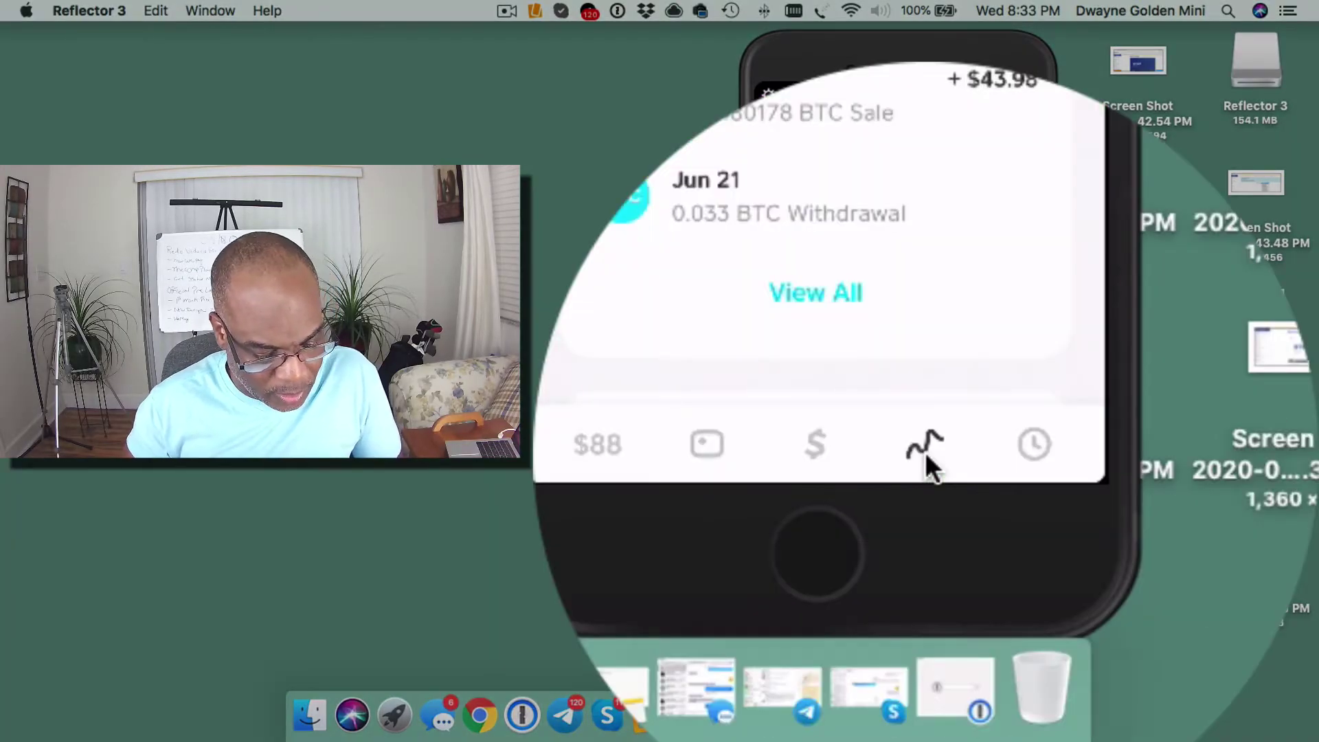
{"action": "left_click", "coordinate": [925, 451]}
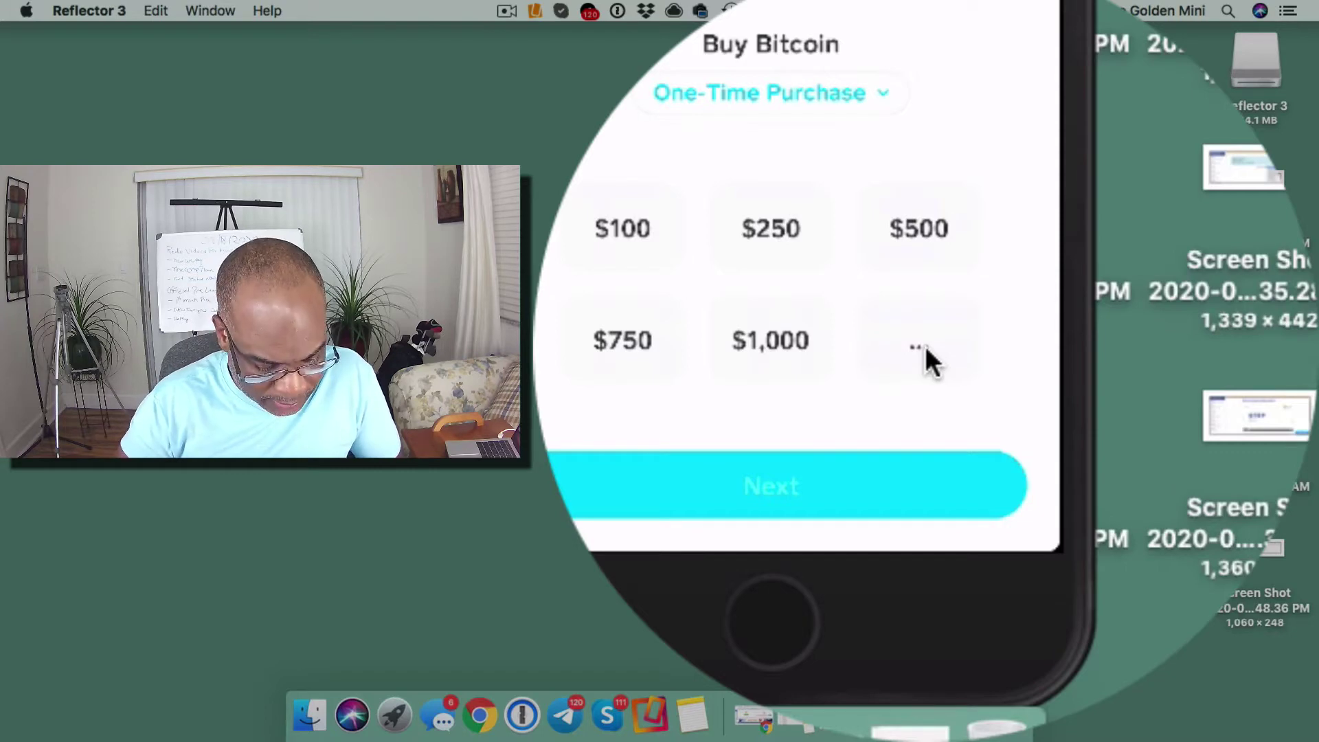
Step: Buy a custom 0.00413575 BTC, leaving 0.00472835 BTC owned on the Investing overview
{"action": "left_click", "coordinate": [917, 349]}
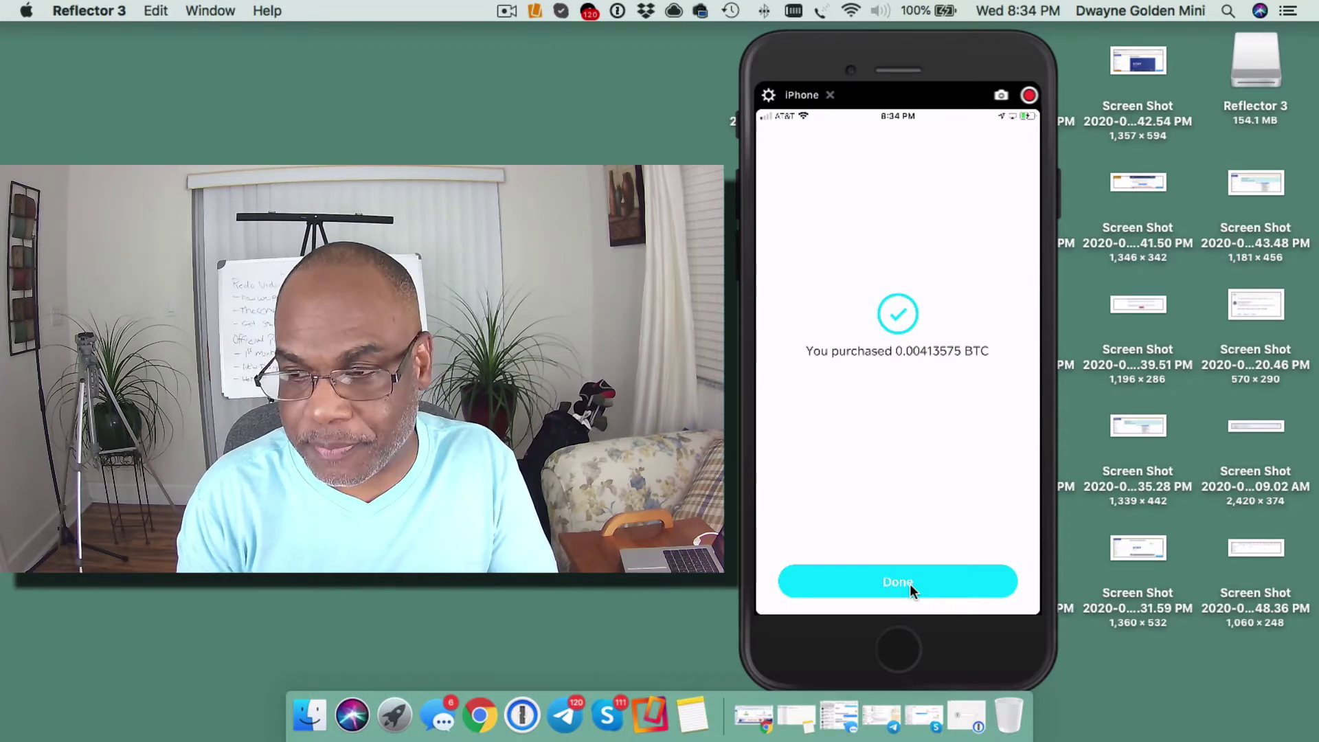
{"action": "left_click", "coordinate": [911, 584]}
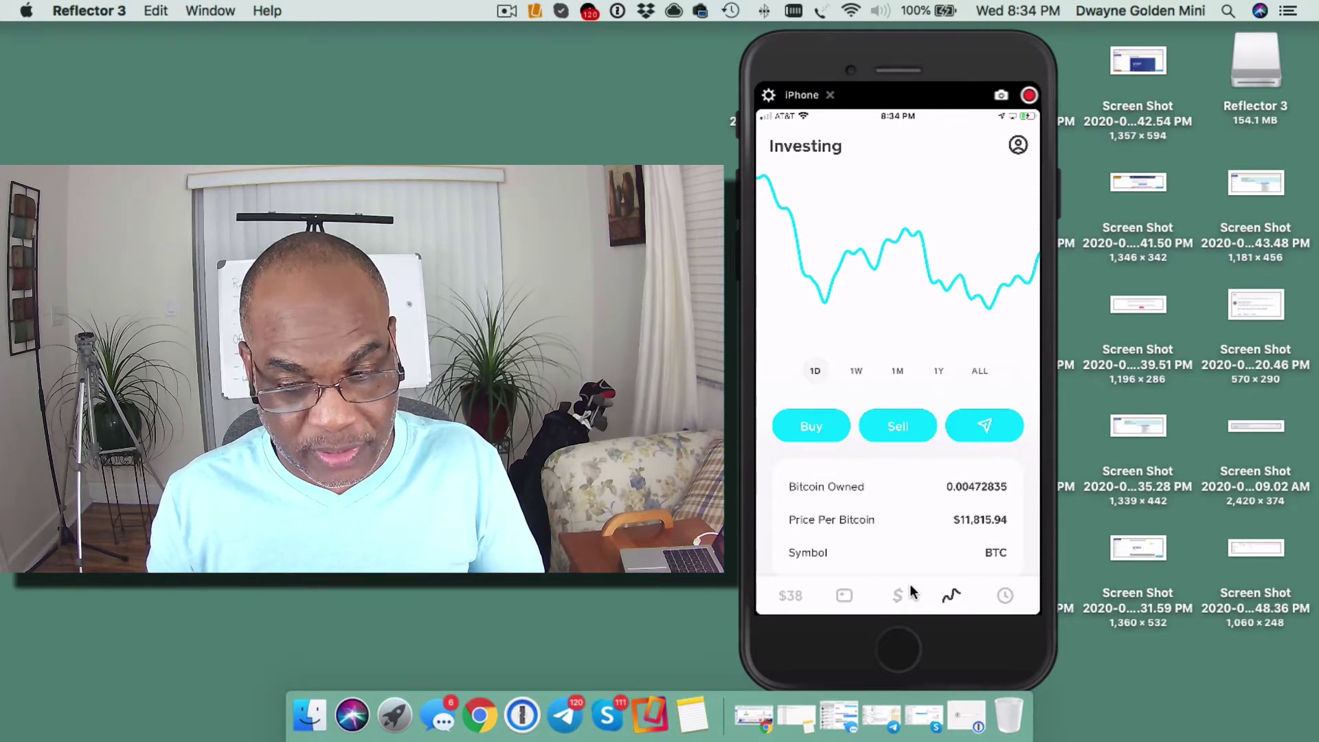
Step: In Chrome's Ingreso Get Started tab, move the phone mirror aside and continue past Step 6
{"action": "left_click", "coordinate": [480, 716]}
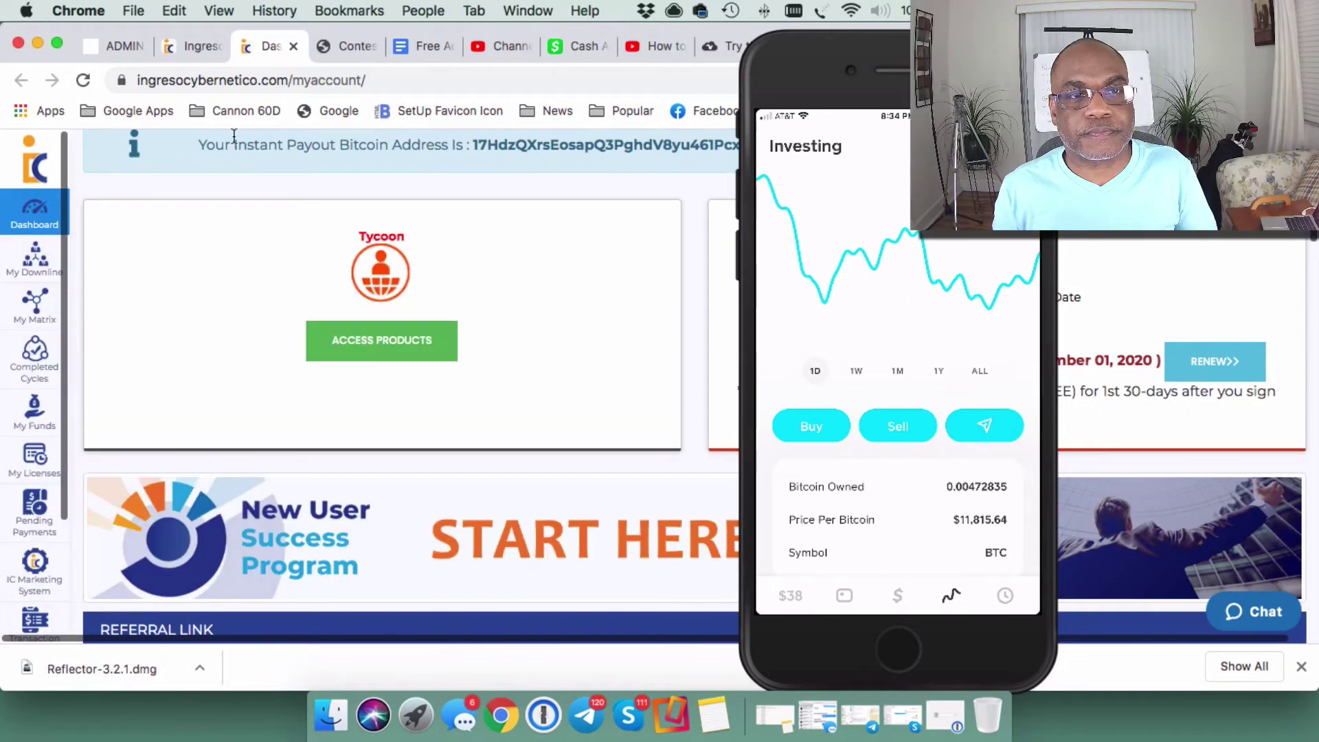
{"action": "left_click", "coordinate": [189, 49]}
{"action": "mouse_move", "coordinate": [791, 233]}
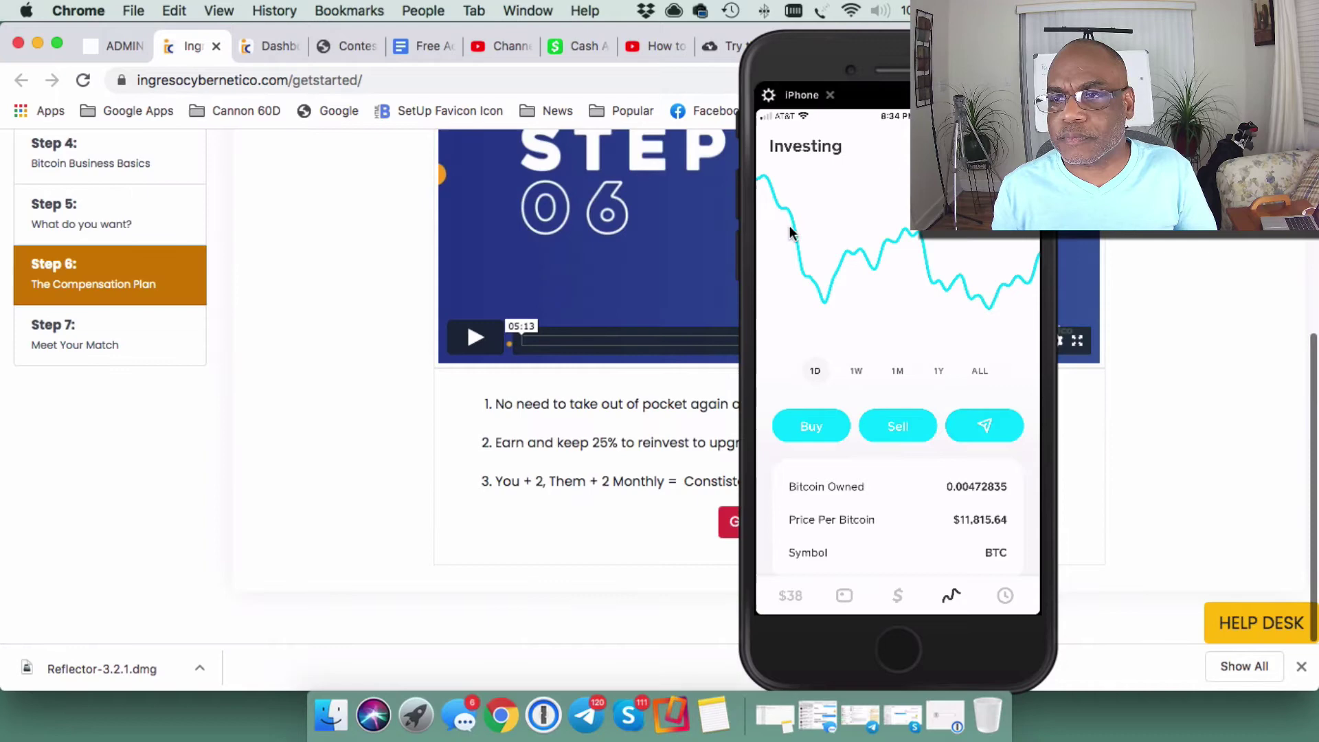
{"action": "left_click", "coordinate": [829, 55]}
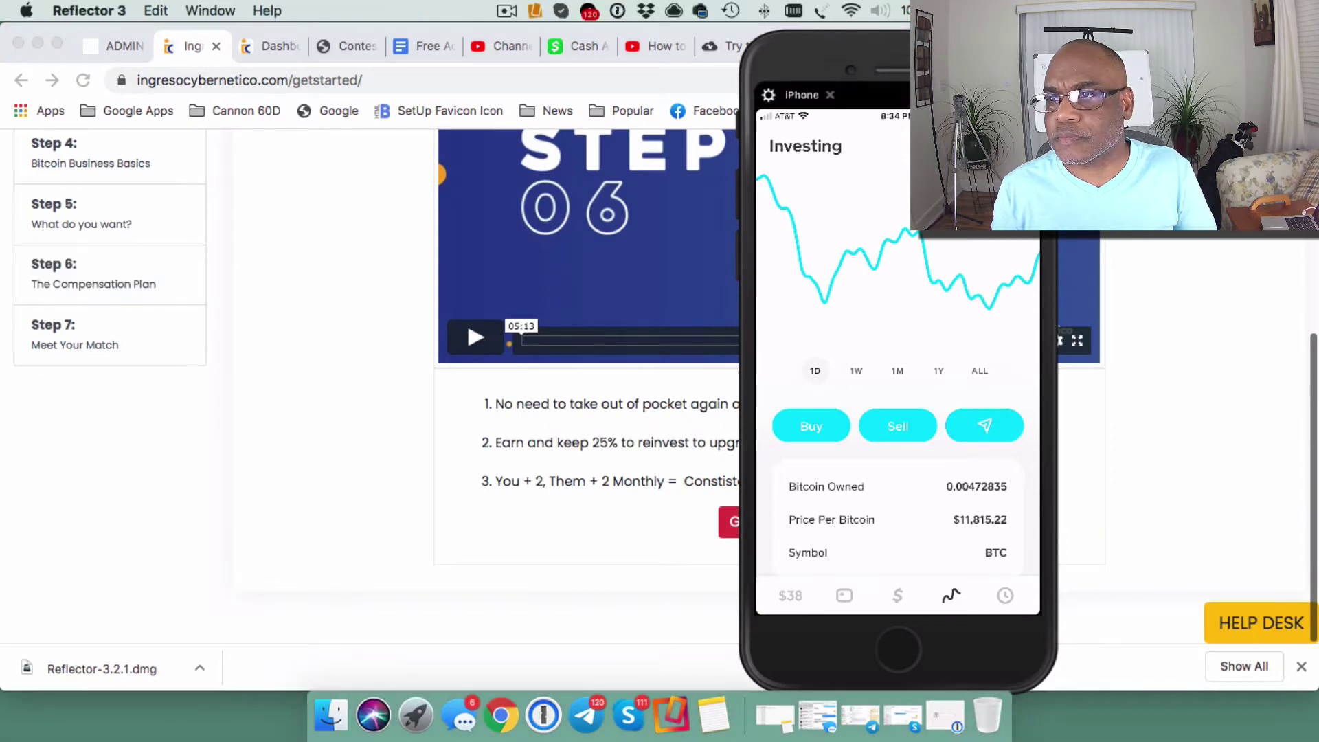
{"action": "left_click_drag", "start_coordinate": [840, 50], "coordinate": [505, 58]}
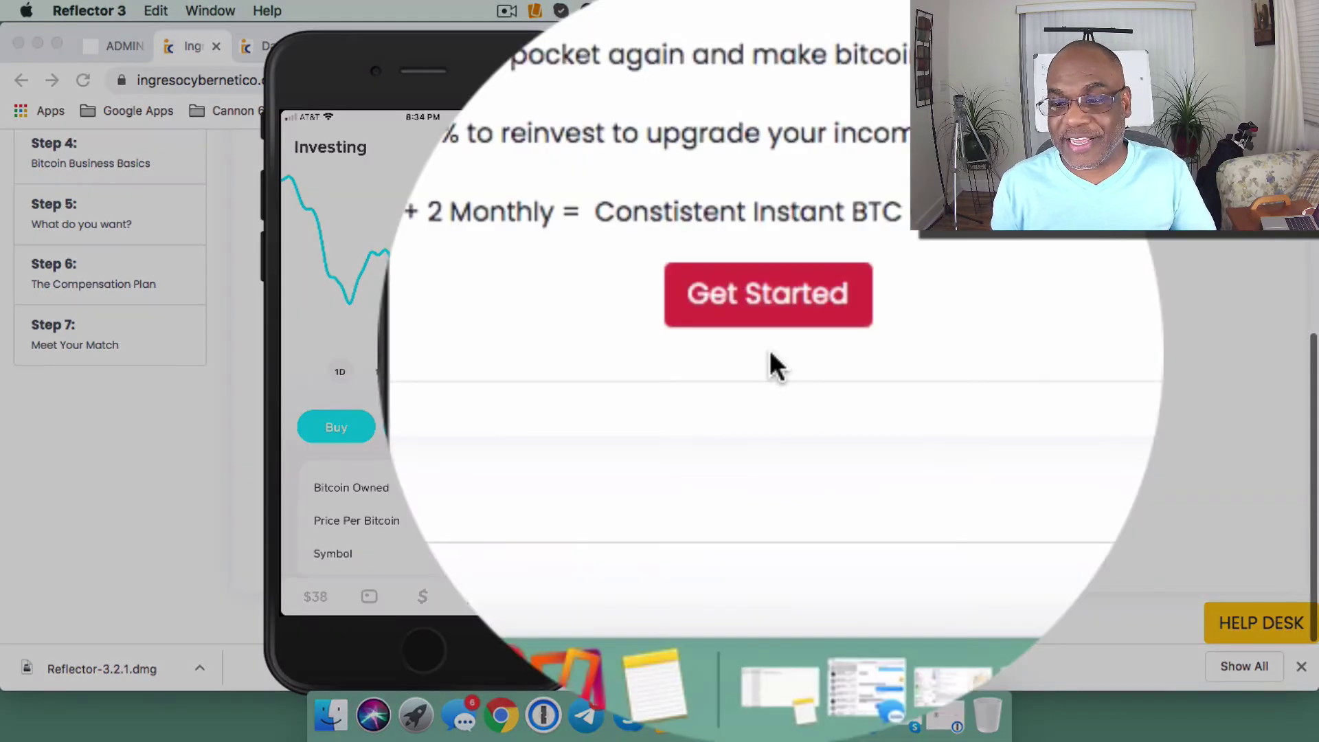
{"action": "left_click", "coordinate": [771, 349]}
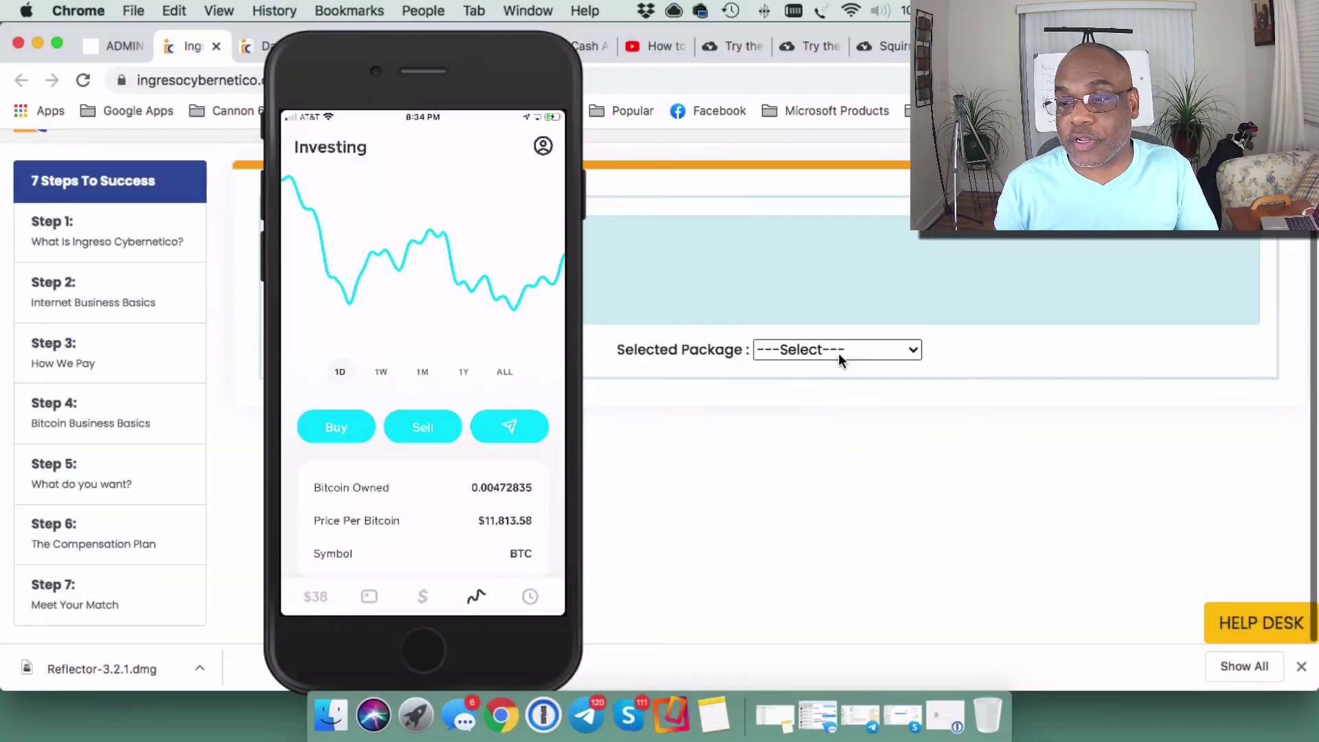
Step: Select the Entrepreneur ($25) package and uncover its 0.00008516 BTC payment address and QR code
{"action": "left_click", "coordinate": [840, 354]}
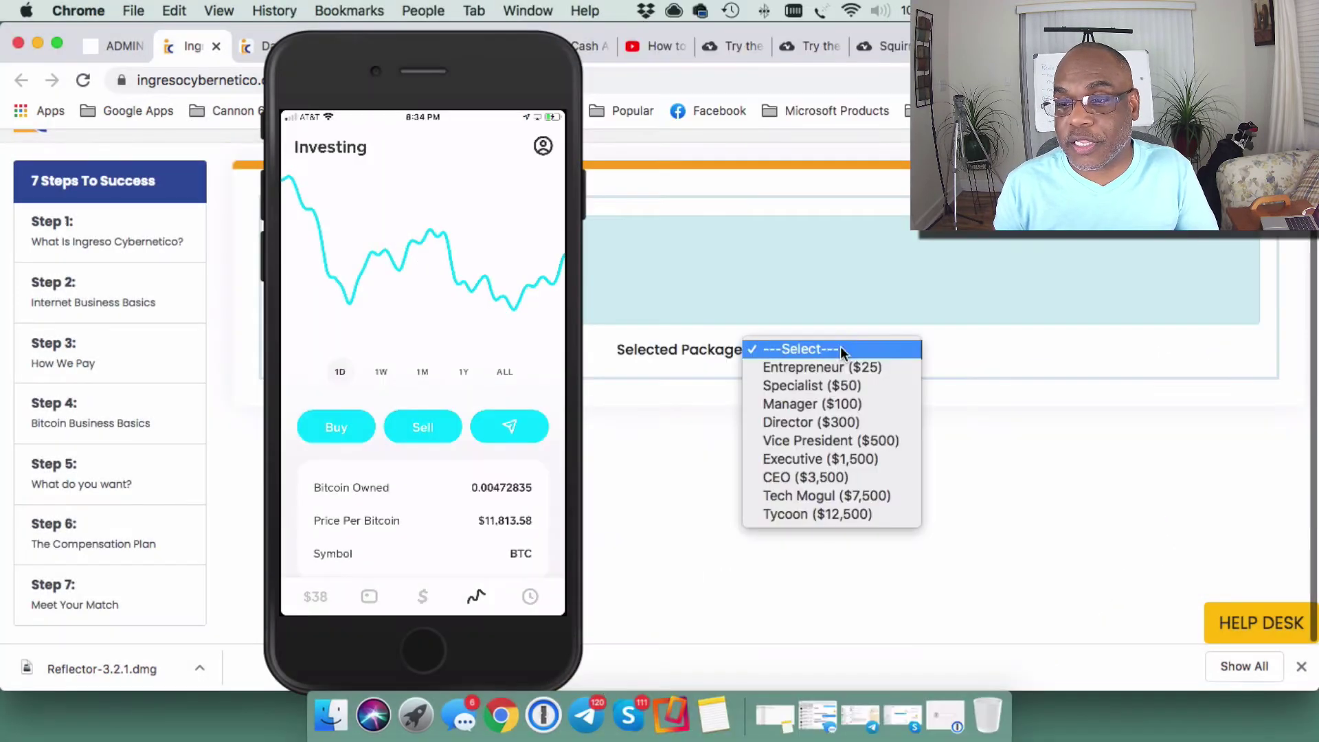
{"action": "left_click", "coordinate": [830, 366]}
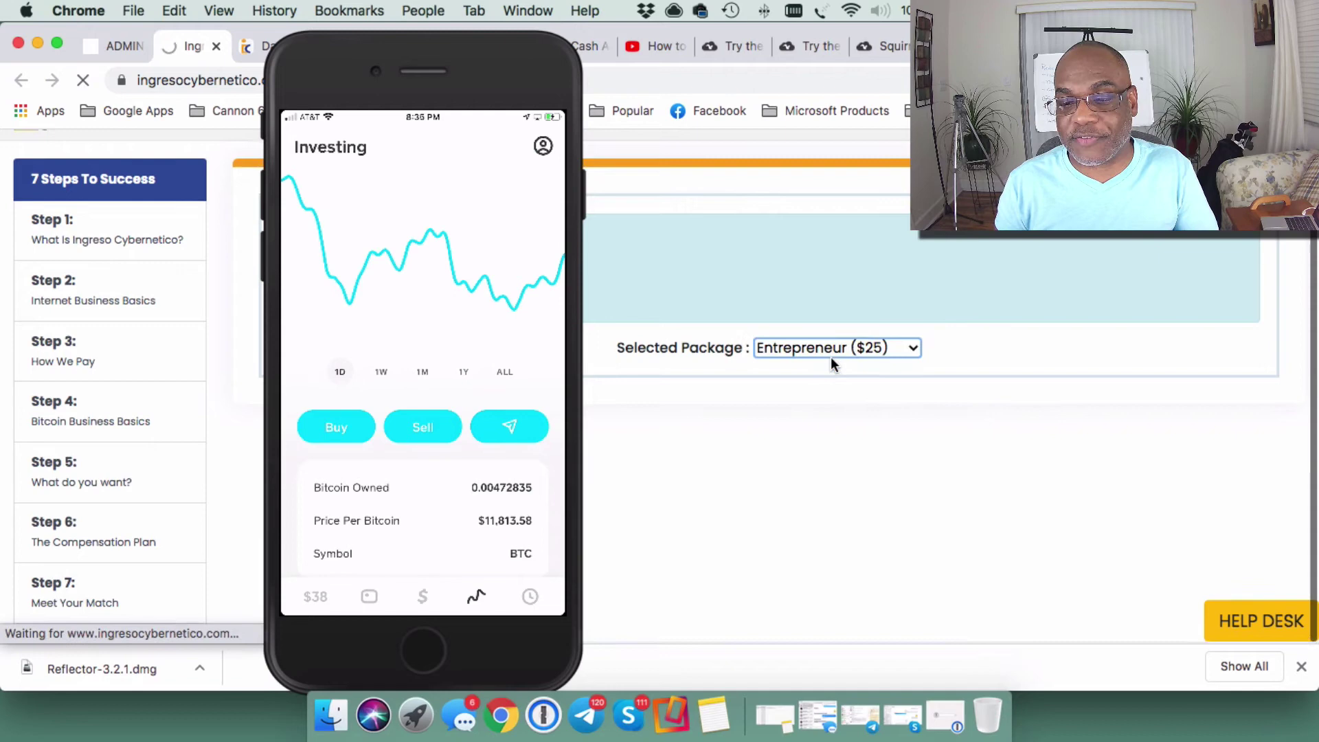
{"action": "left_click", "coordinate": [456, 78]}
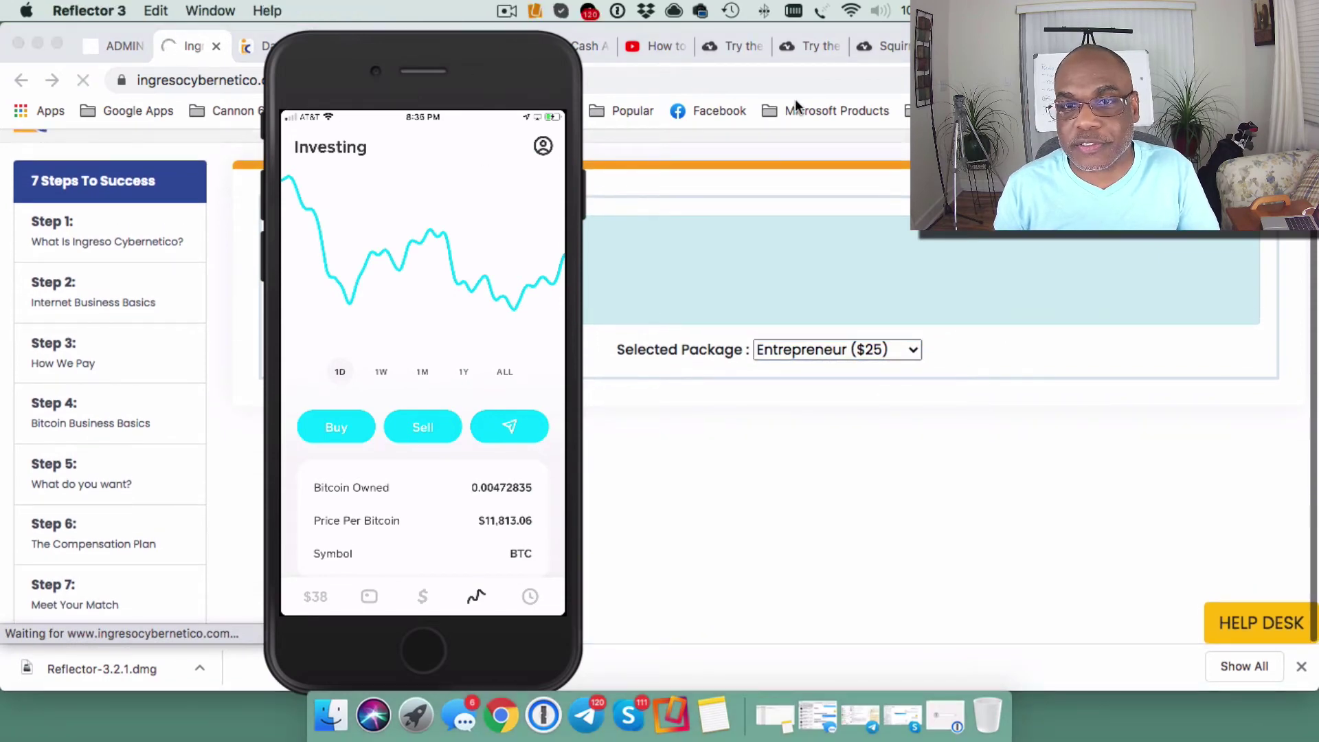
{"action": "left_click", "coordinate": [526, 69]}
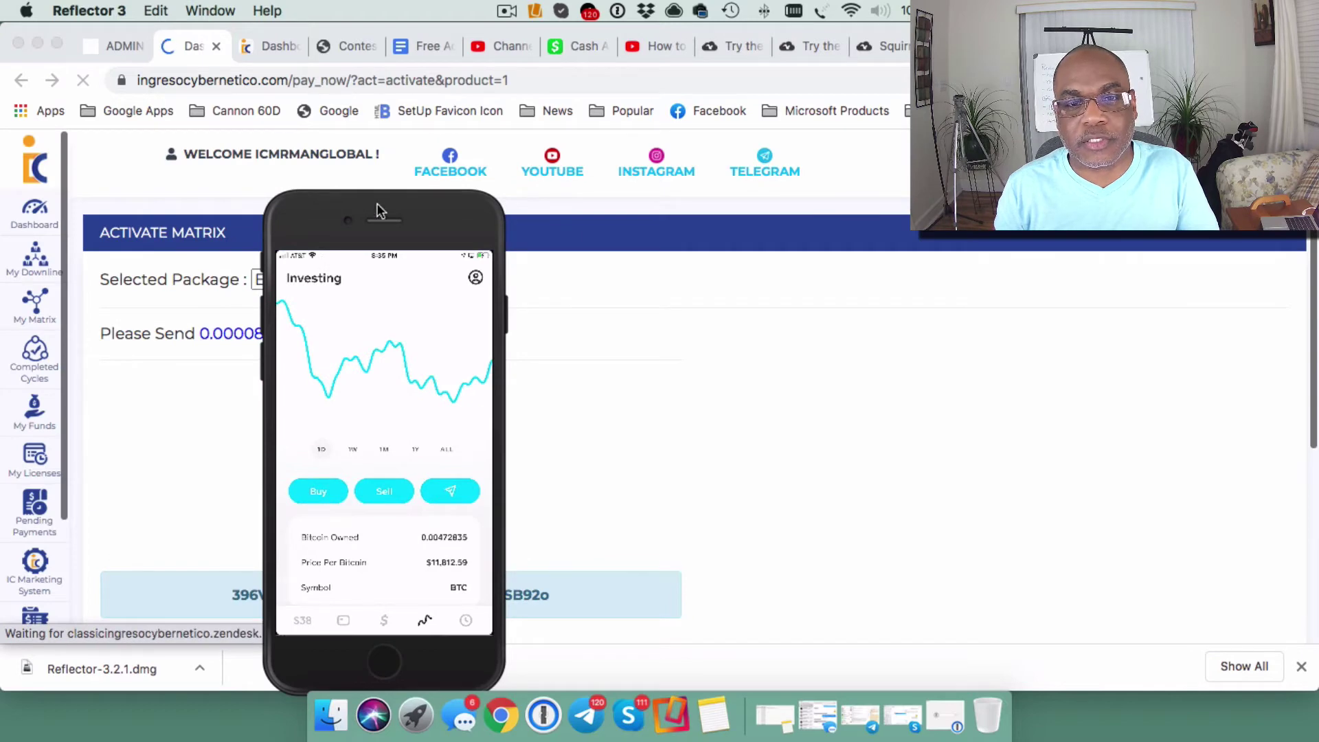
{"action": "left_click_drag", "start_coordinate": [374, 205], "coordinate": [815, 147]}
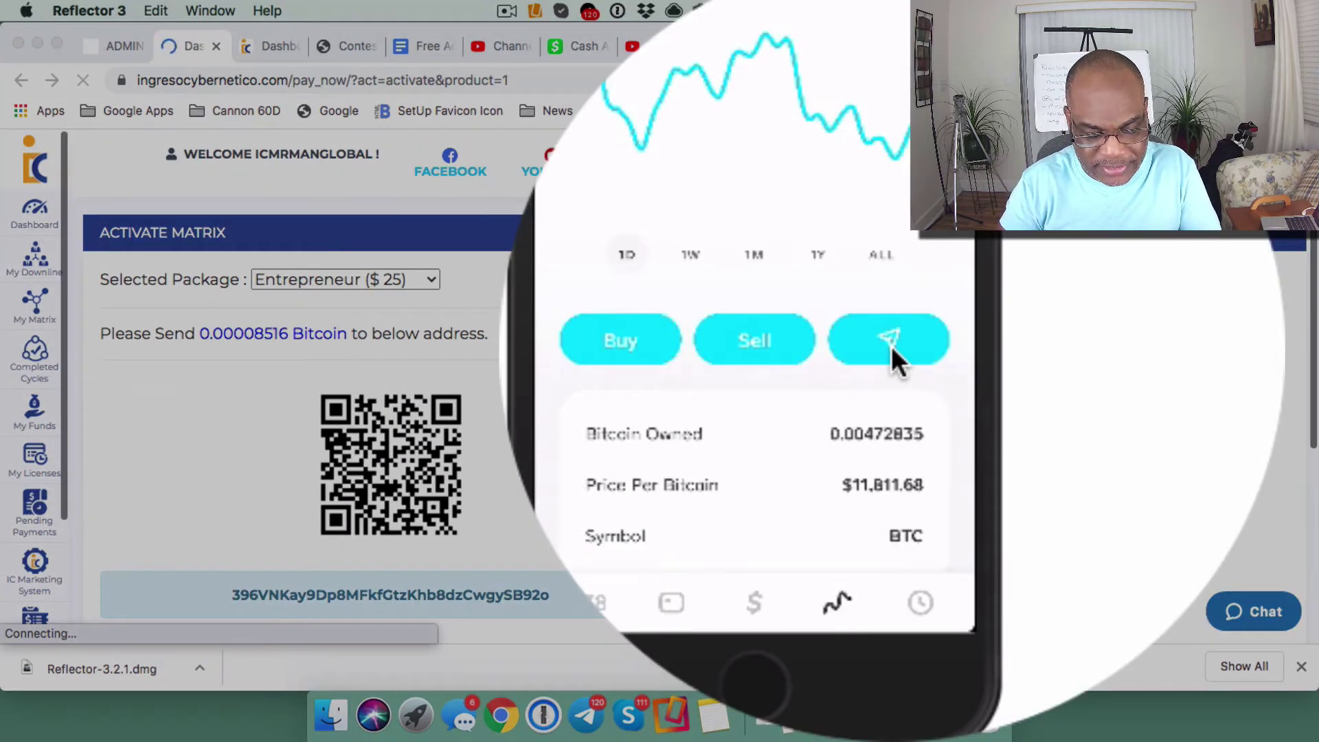
{"action": "left_click", "coordinate": [890, 436]}
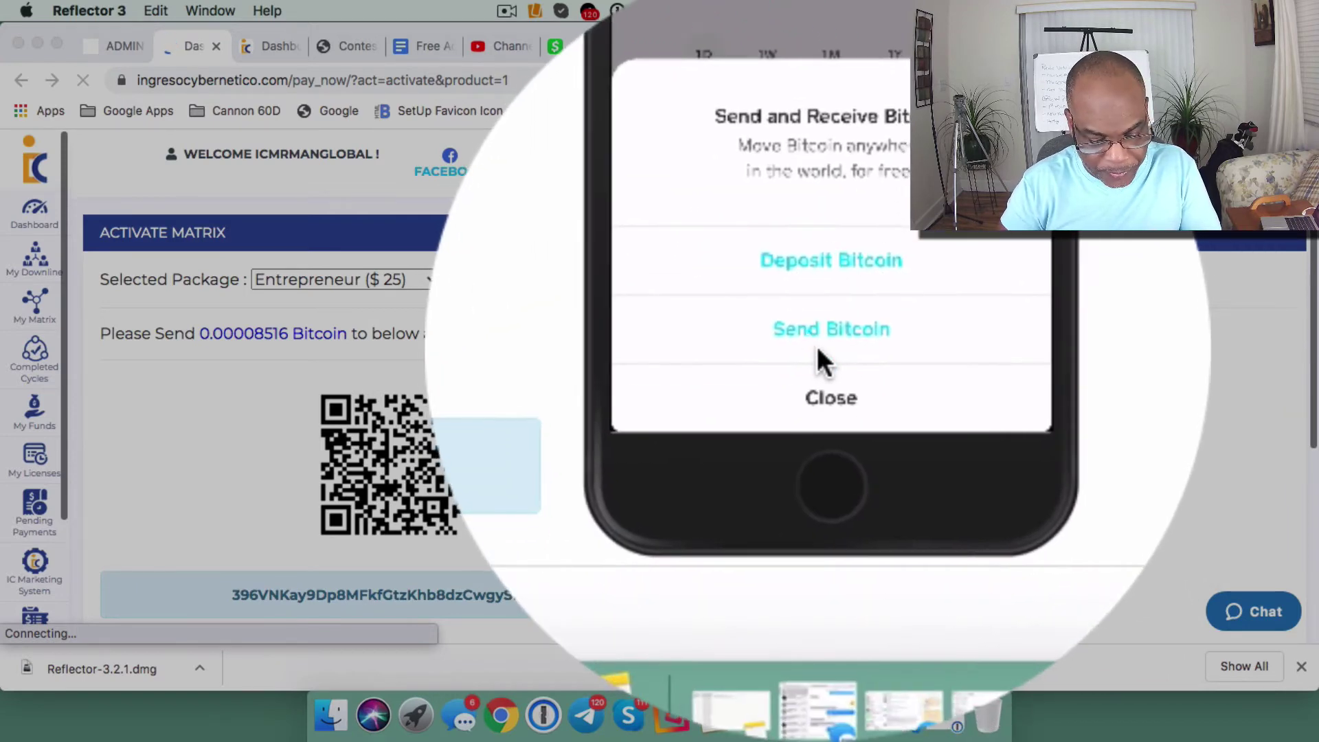
Step: Choose Send Bitcoin to reach the Withdraw Bitcoin keypad with 0.00472835 BTC available
{"action": "left_click", "coordinate": [816, 349]}
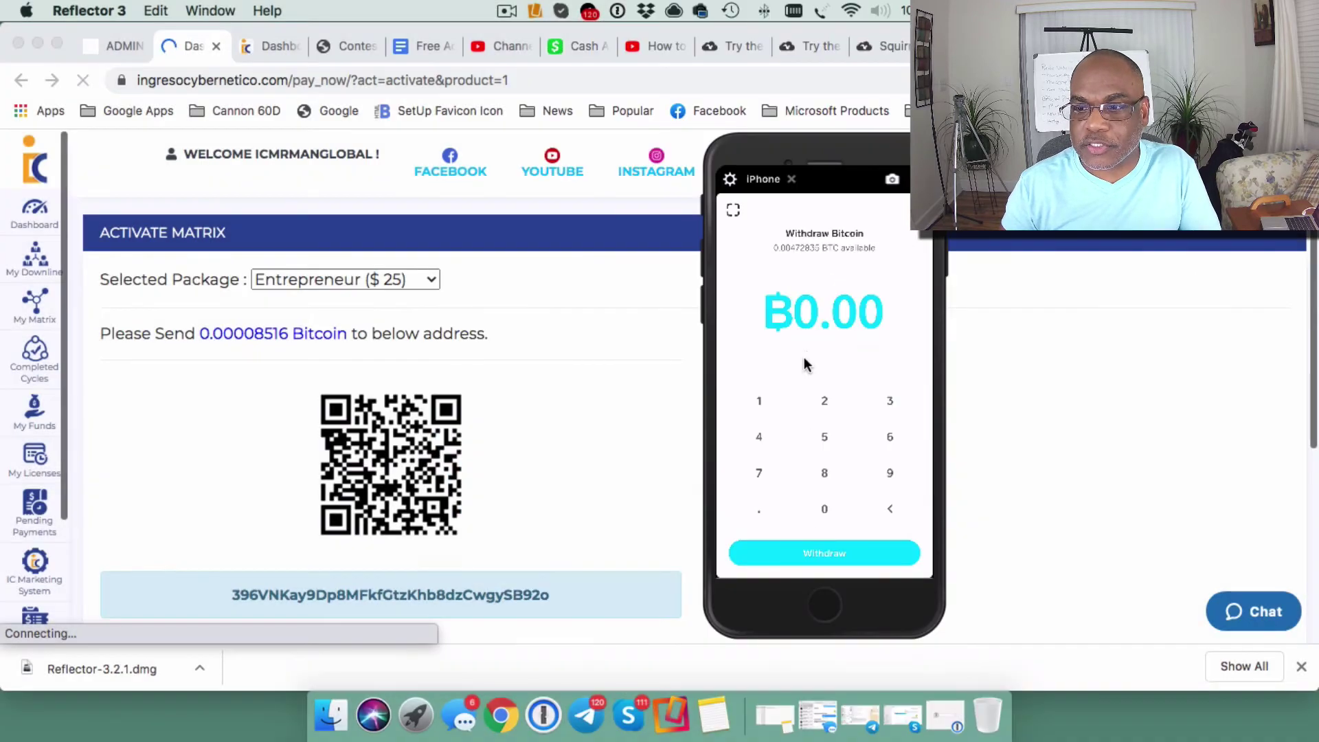